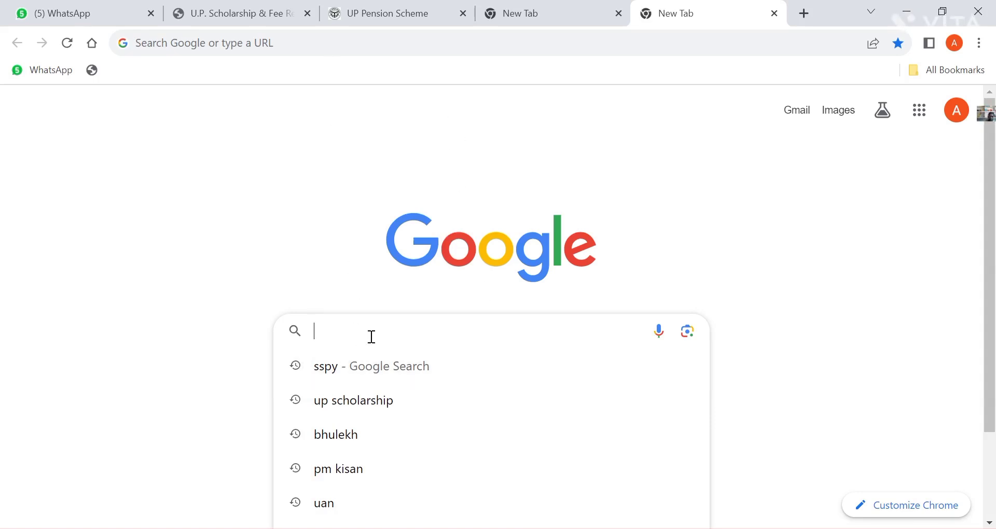
Step: Search Google for "dbt bharat" and open the DBT Bharat website from the results
text(dbt bh)
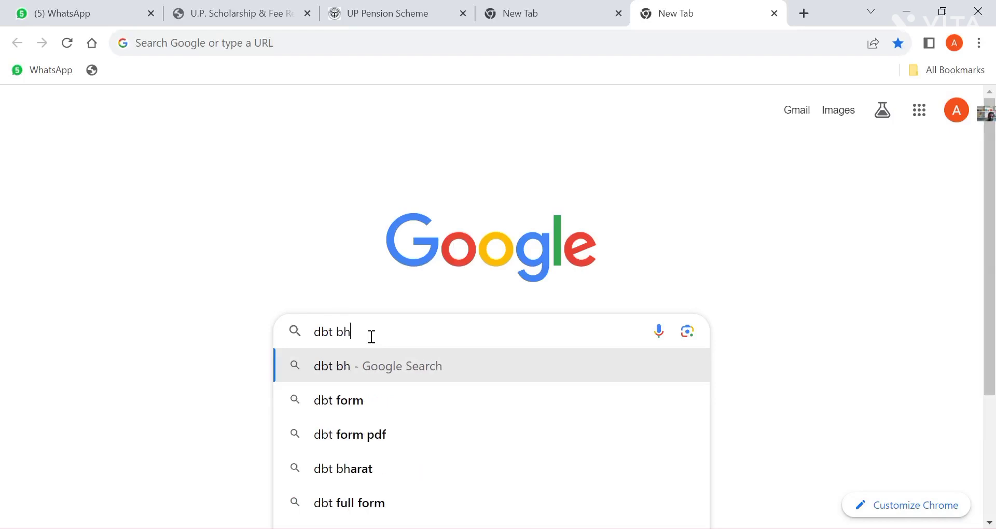
text(arat)
key(Return)
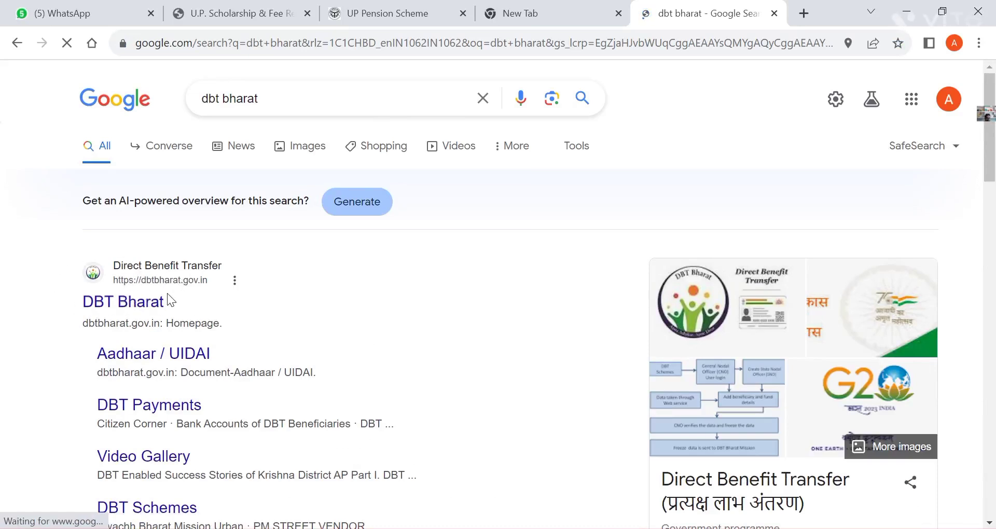
click(138, 304)
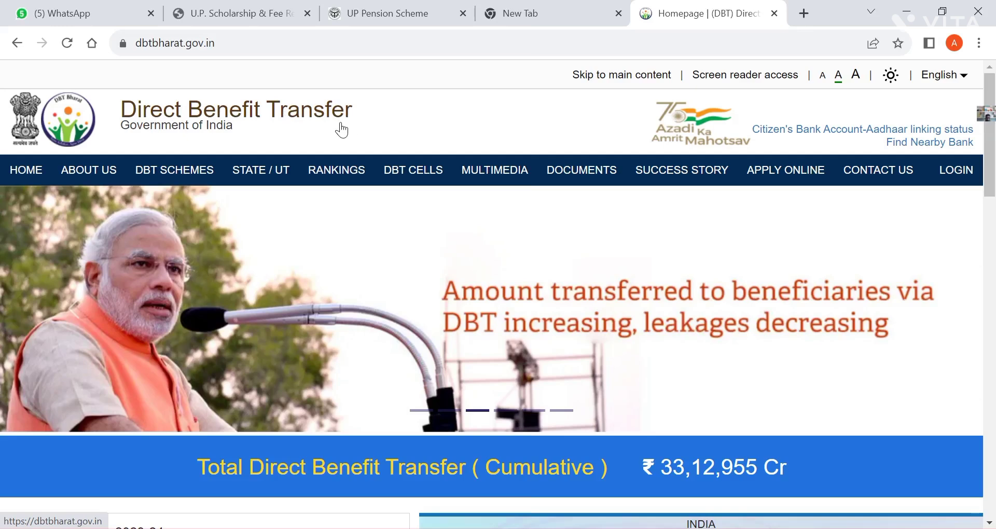
Step: Open the DBT Payments document page and follow the Citizen Corner link "Know status of DBT Payments (Only for schemes on PFMS)"
mouse_move(481, 180)
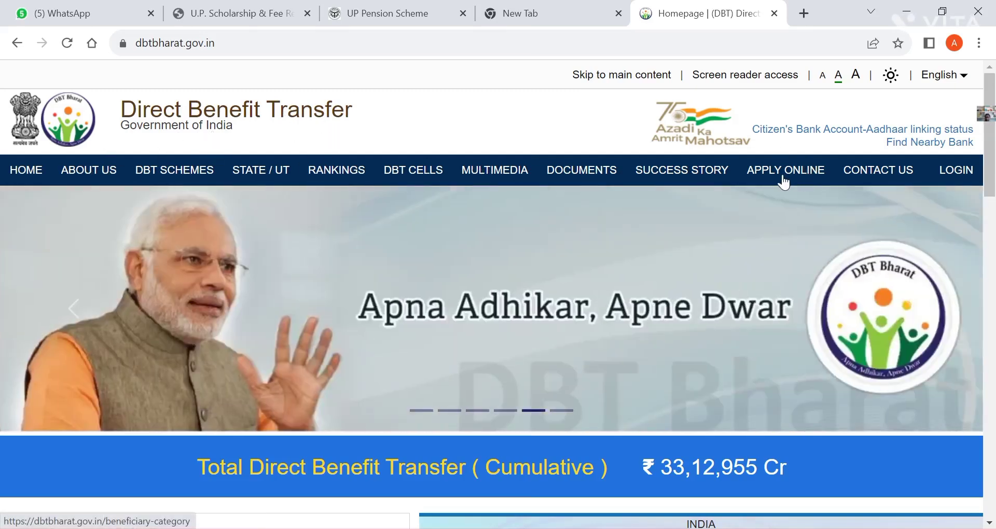
key(alt+Left)
mouse_move(556, 179)
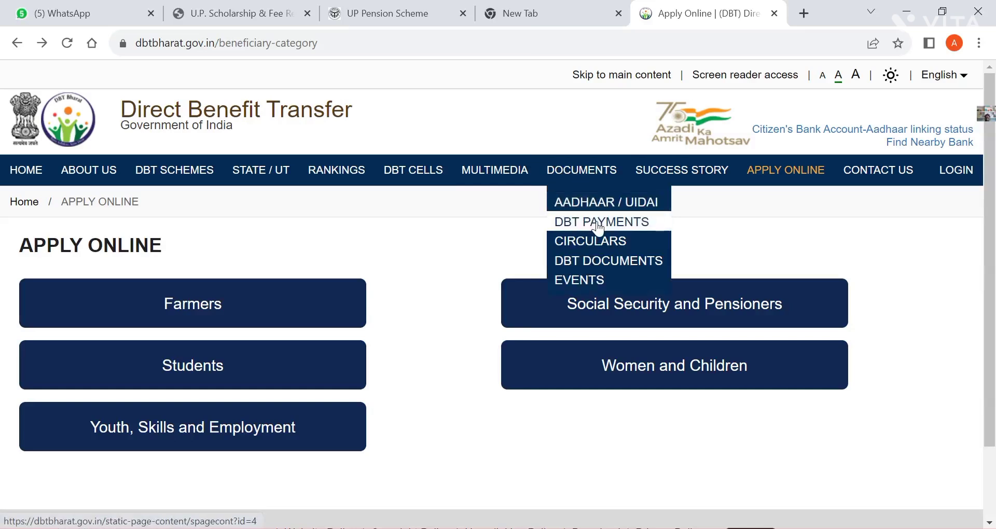
click(601, 223)
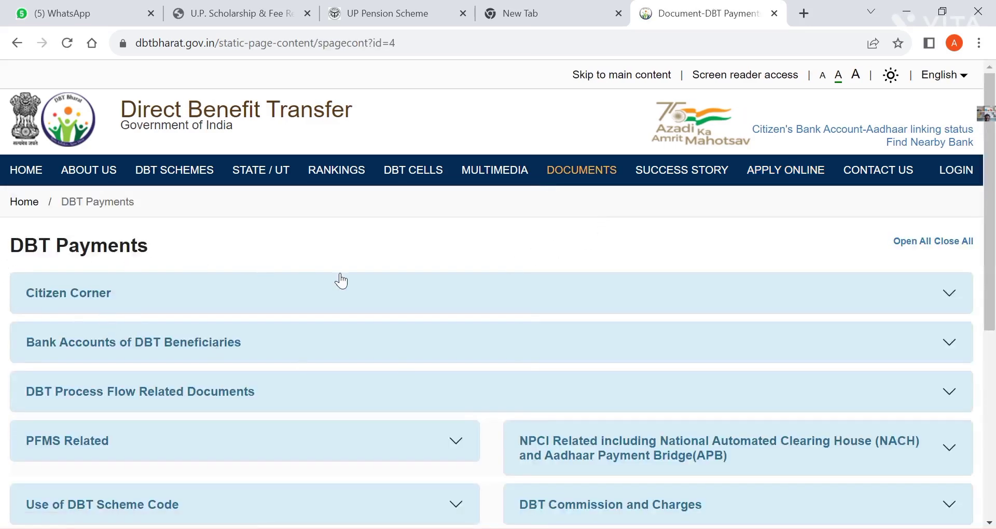
click(70, 302)
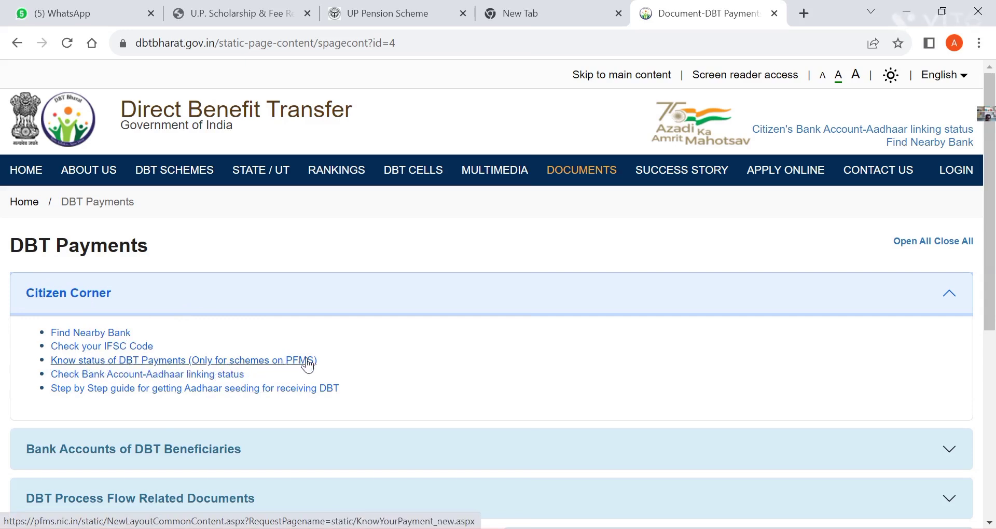
click(127, 360)
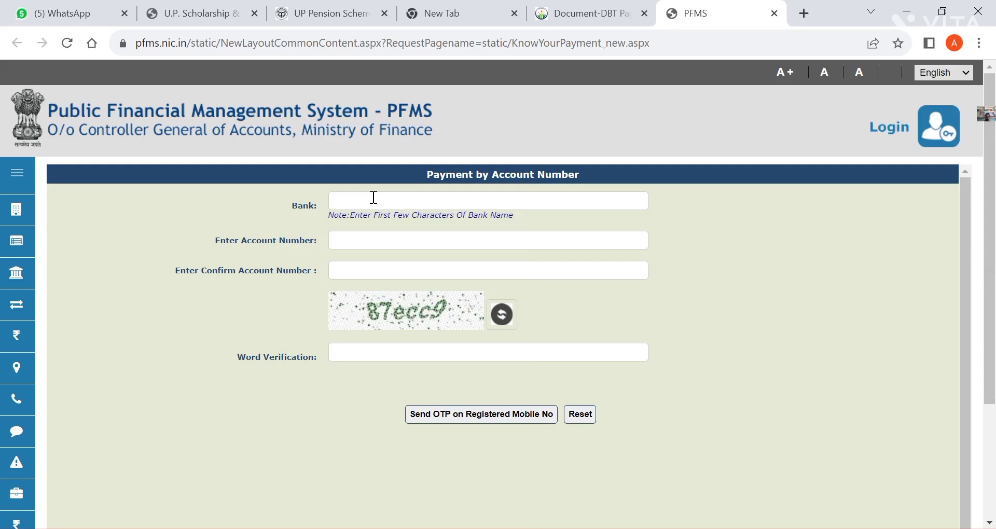
Step: Set the bank to BANK OF BARODA in the Payment by Account Number form
text(bank)
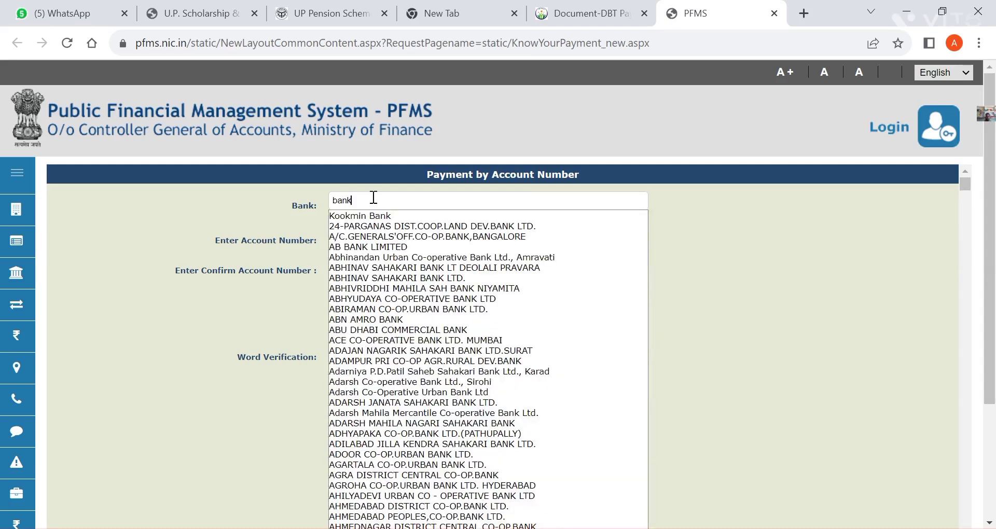
text( of)
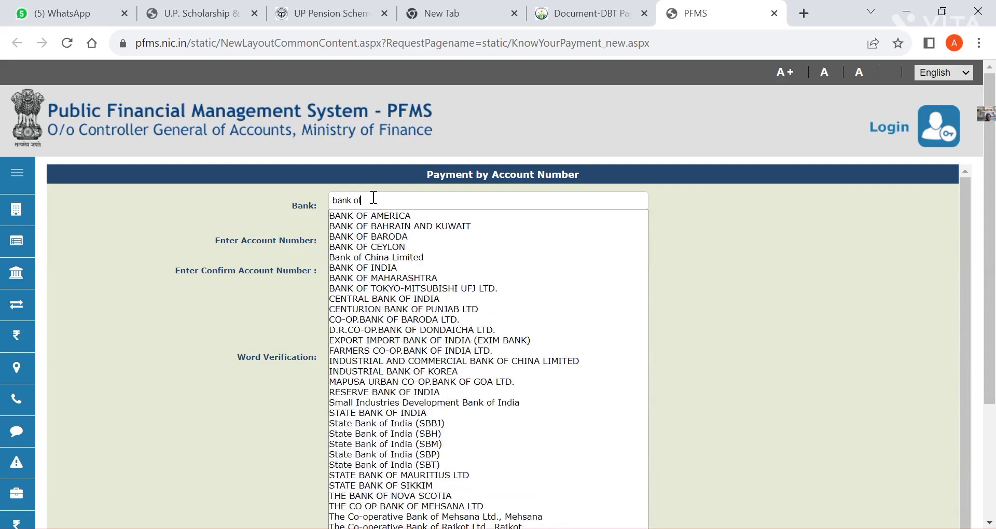
click(400, 238)
click(388, 240)
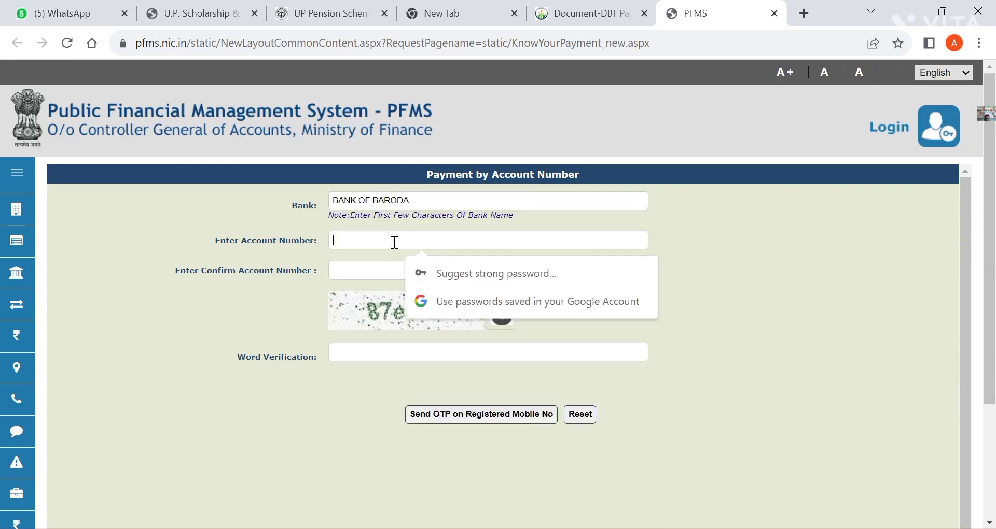
click(314, 258)
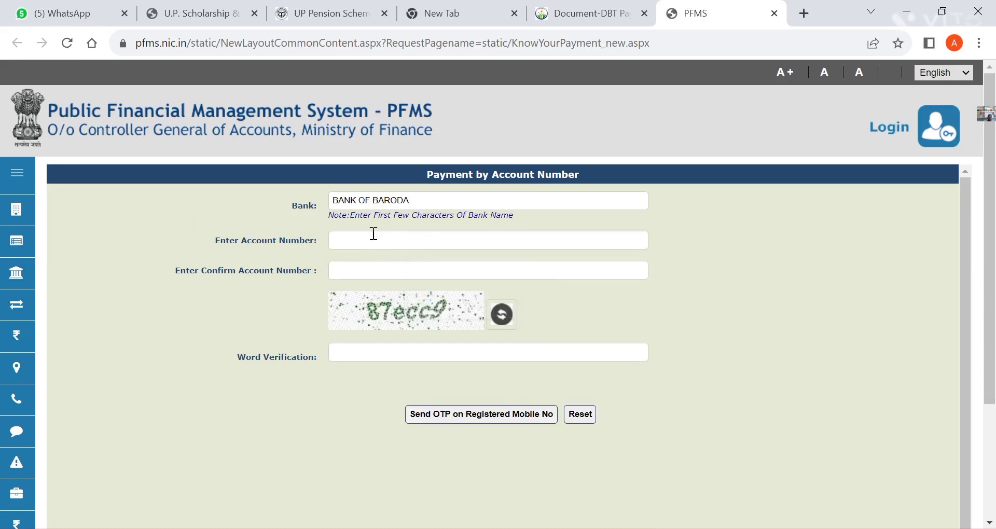
click(394, 242)
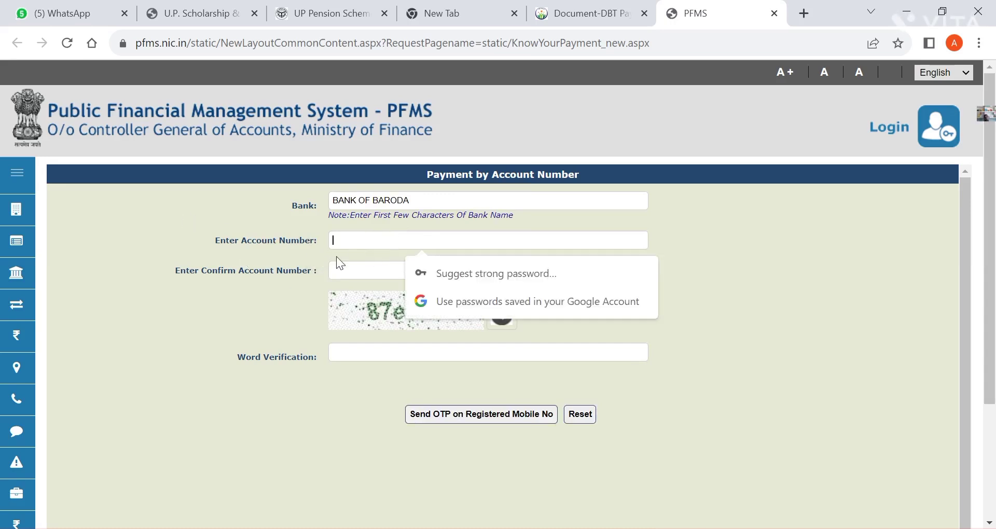
click(373, 230)
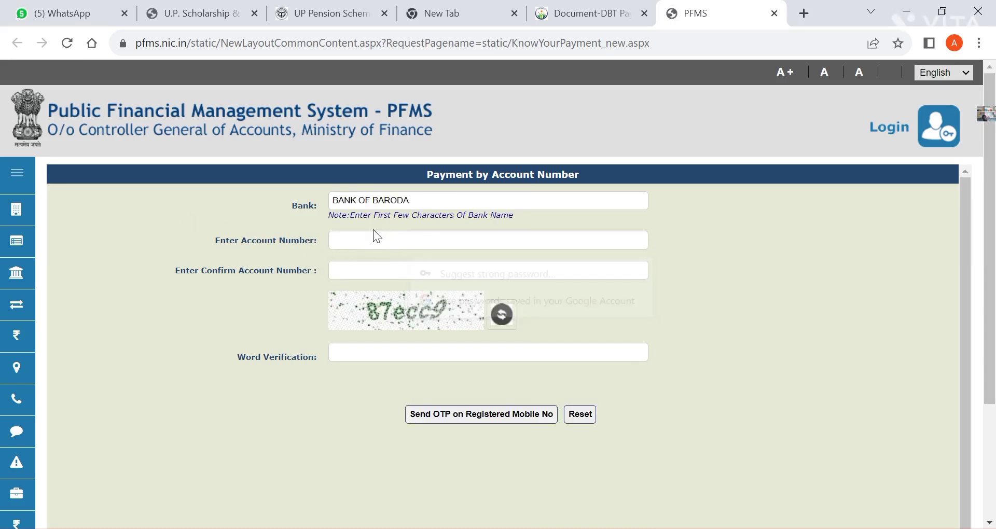
click(378, 275)
click(288, 305)
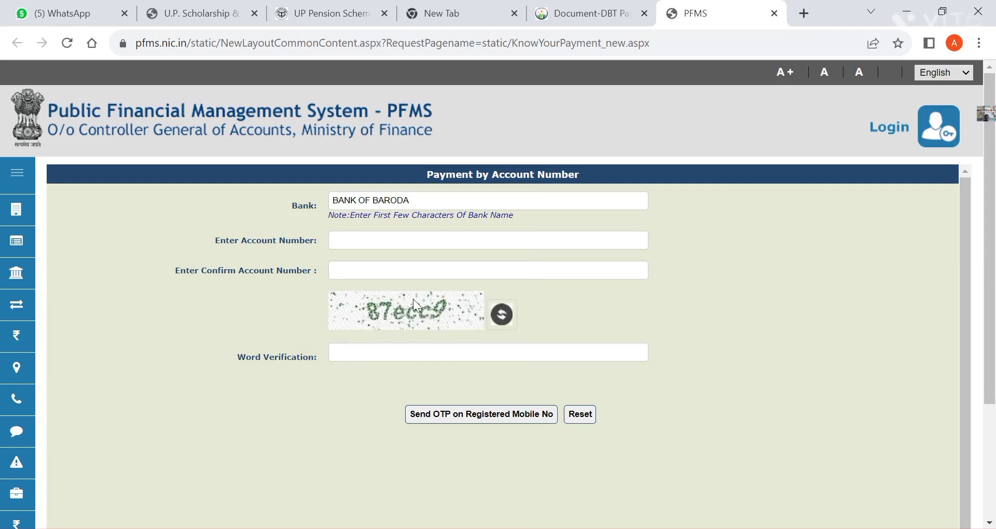
click(389, 356)
click(400, 247)
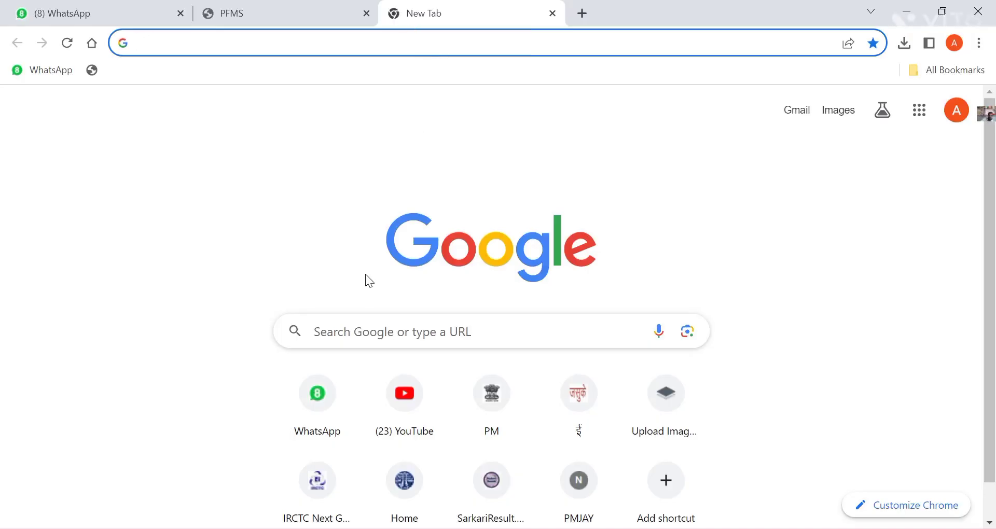
Step: Open the PFMS page for DBT status of beneficiary and payment details and choose Any Other External System as the category
click(439, 332)
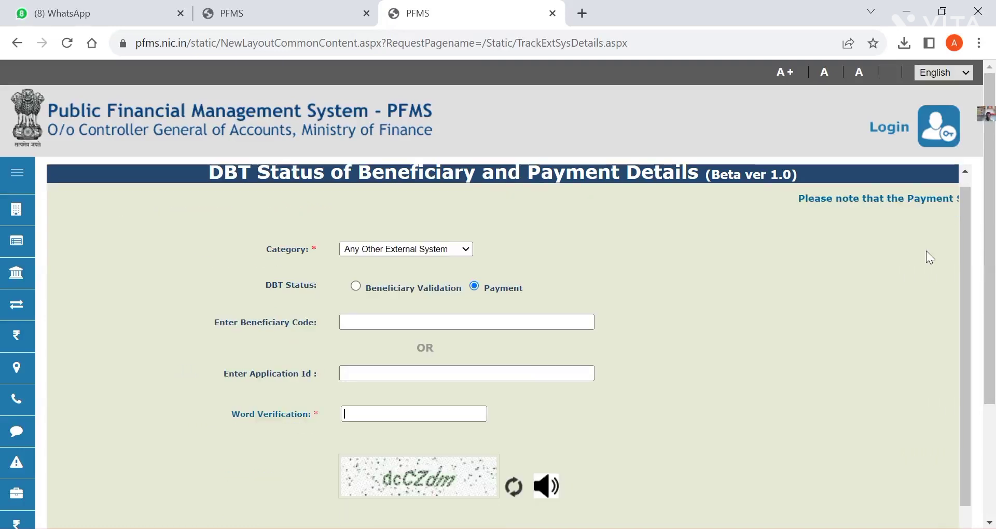
click(447, 250)
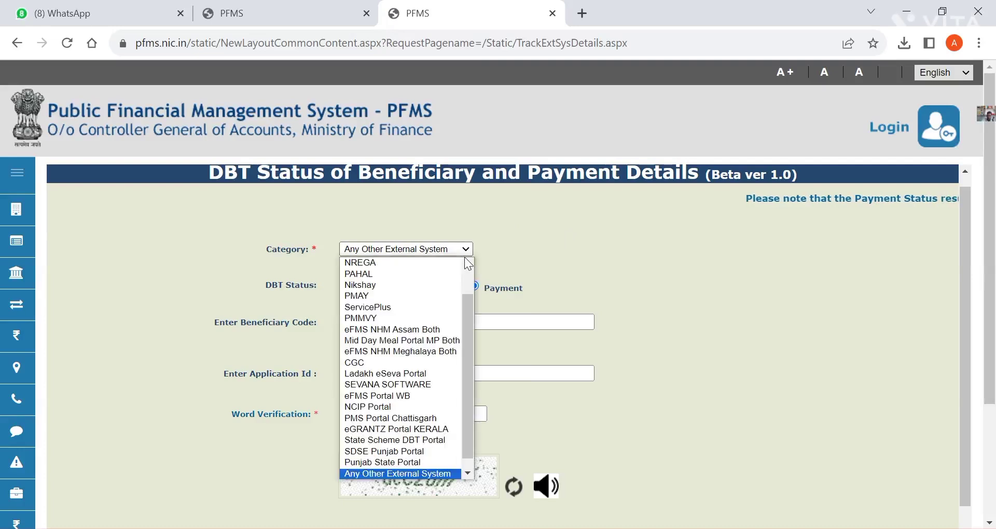
click(432, 475)
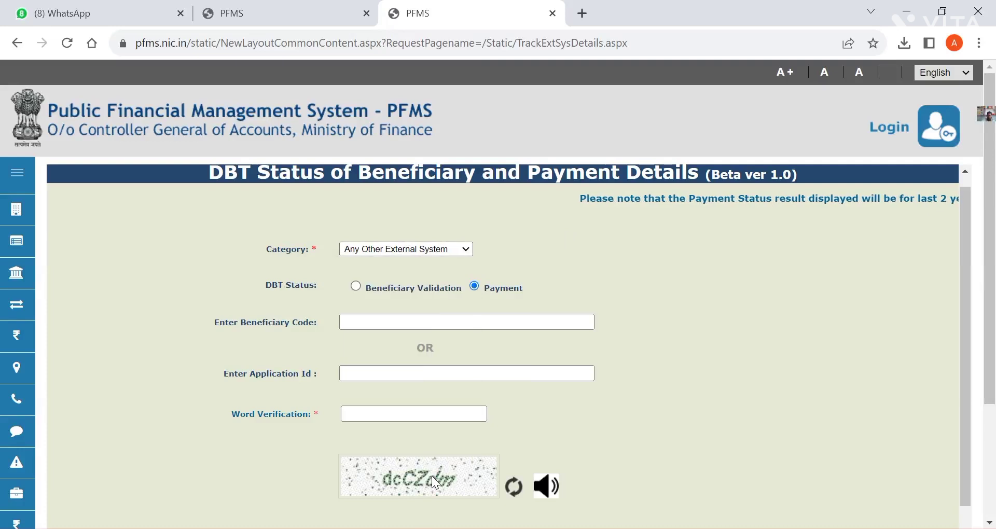
click(434, 249)
scroll(428, 475, down, 1)
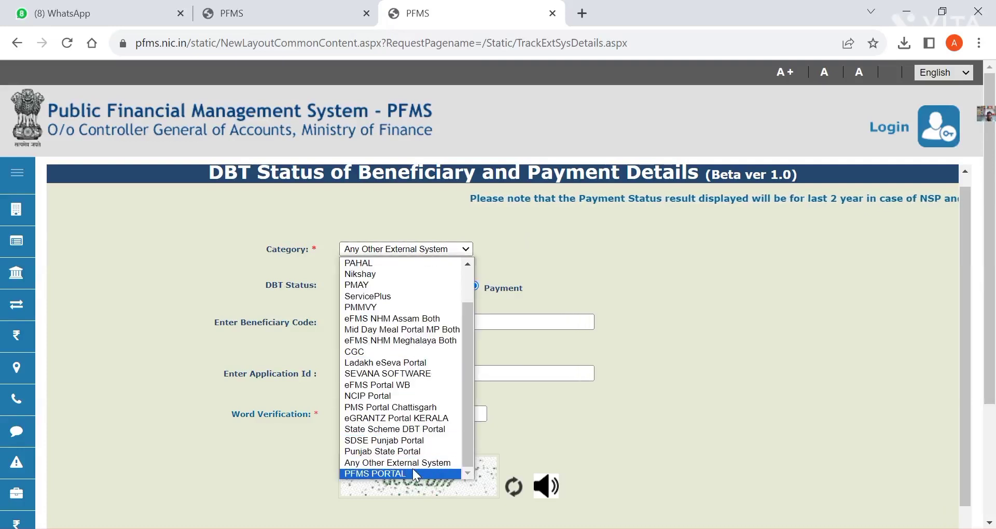
click(423, 464)
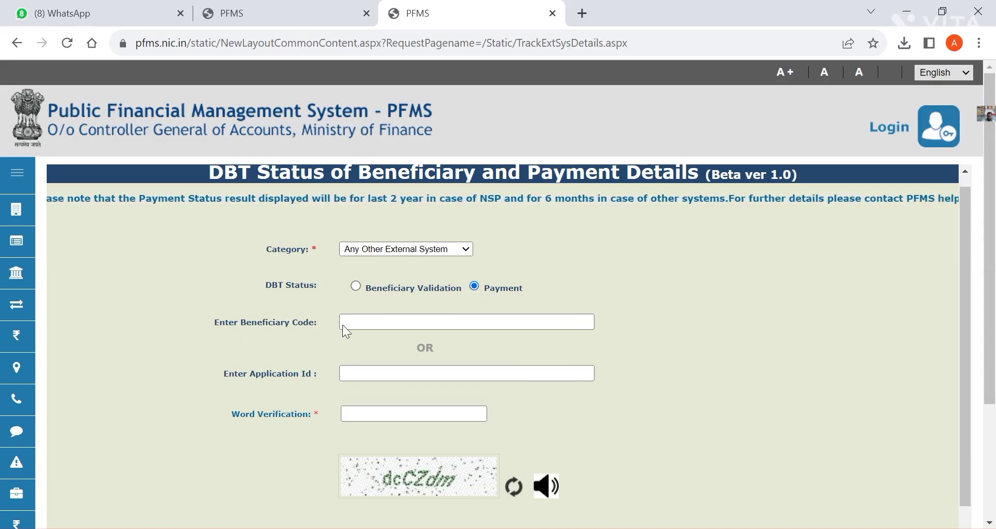
click(437, 325)
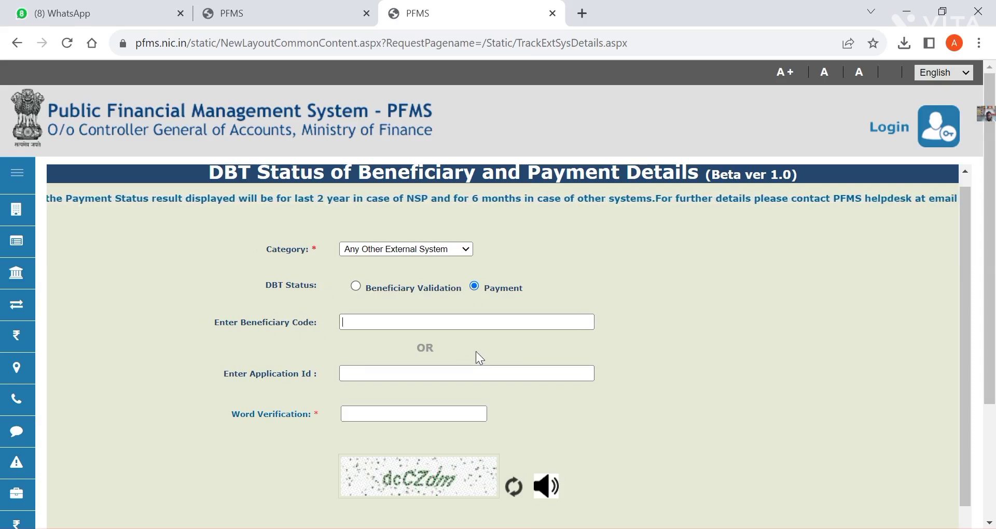
click(463, 379)
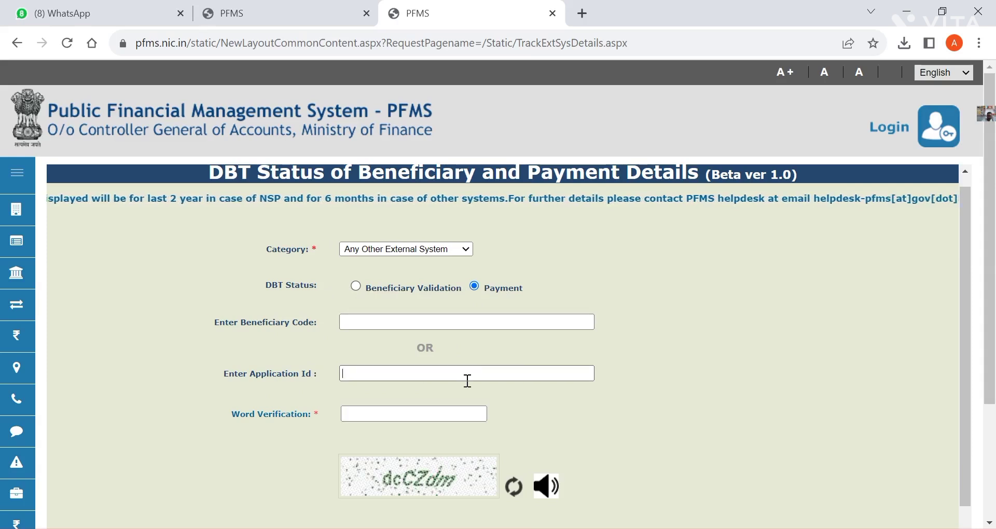
click(391, 377)
click(470, 413)
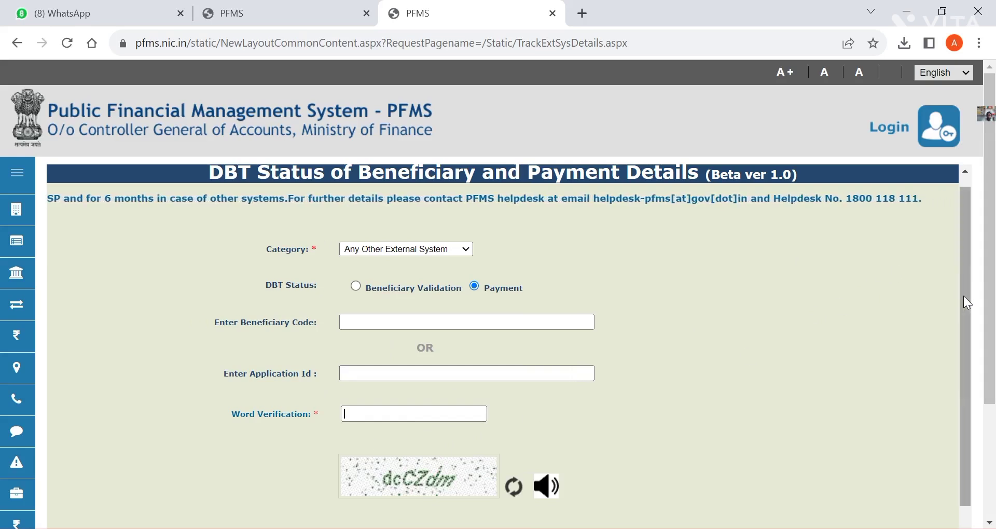
scroll(991, 332, down, 1)
drag(994, 356, 942, 400)
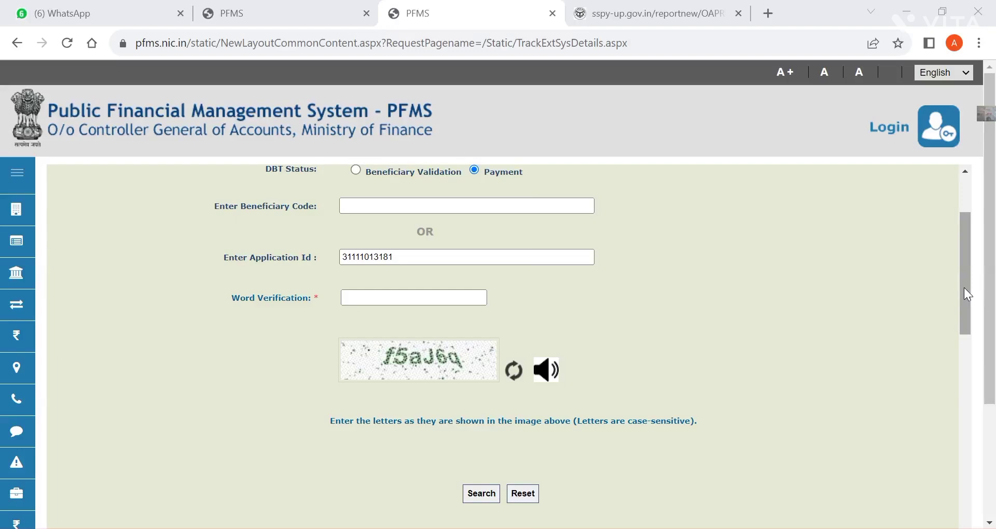
Step: Examine the beneficiary's payment records for validation, fund, treasury, file and credit status, including the credited payment's transaction details
drag(964, 289, 980, 400)
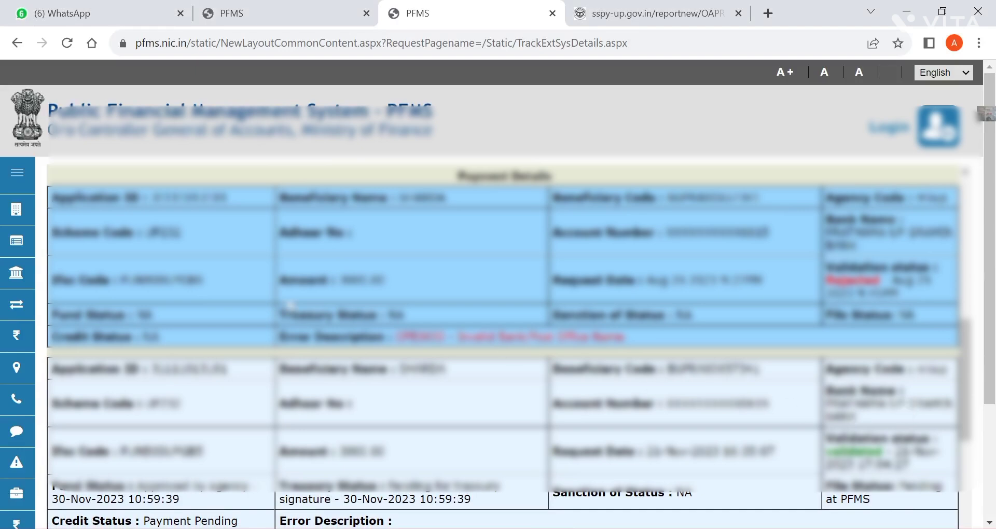
double_click(159, 197)
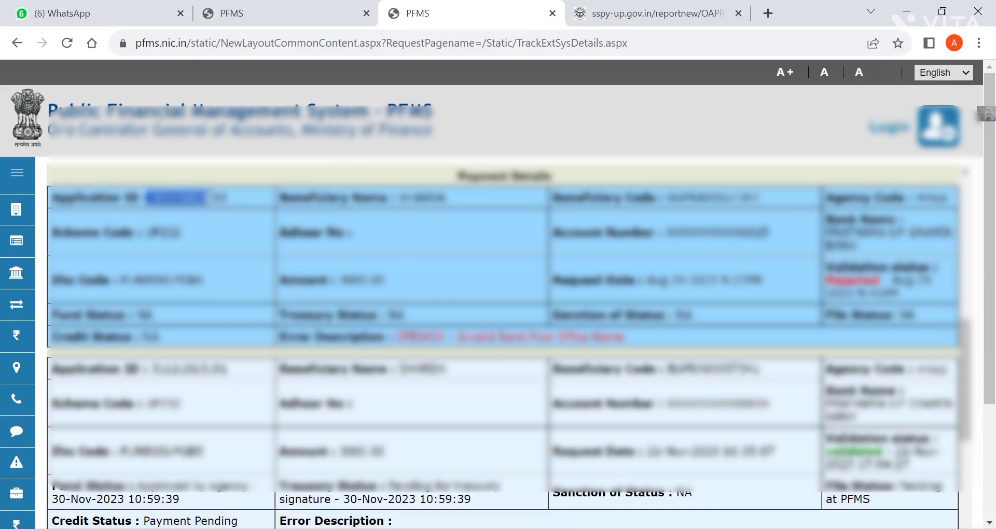
drag(139, 232, 362, 246)
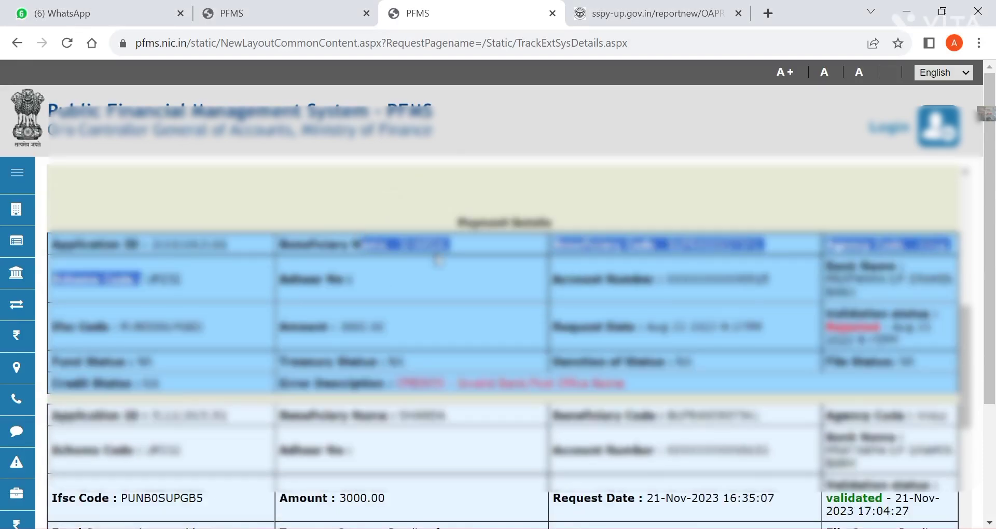
click(506, 266)
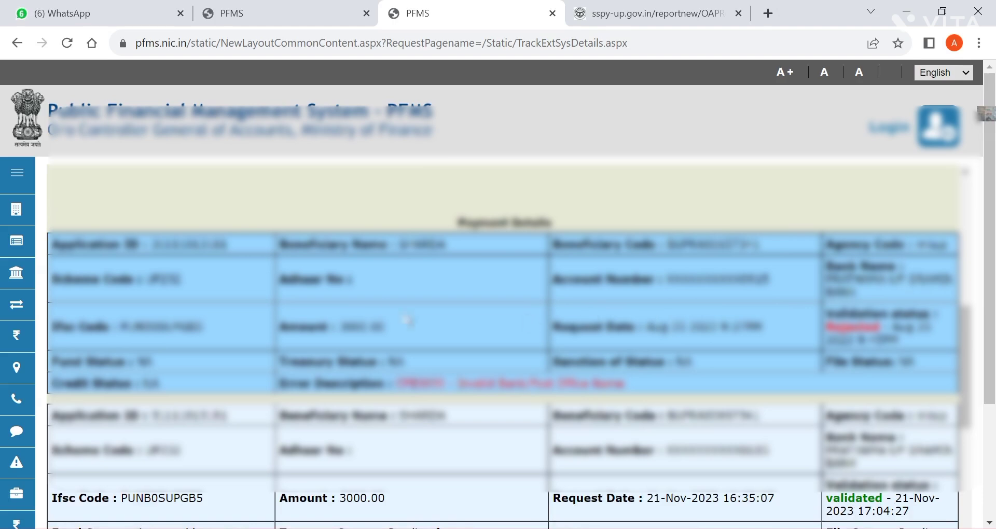
scroll(482, 323, down, 5)
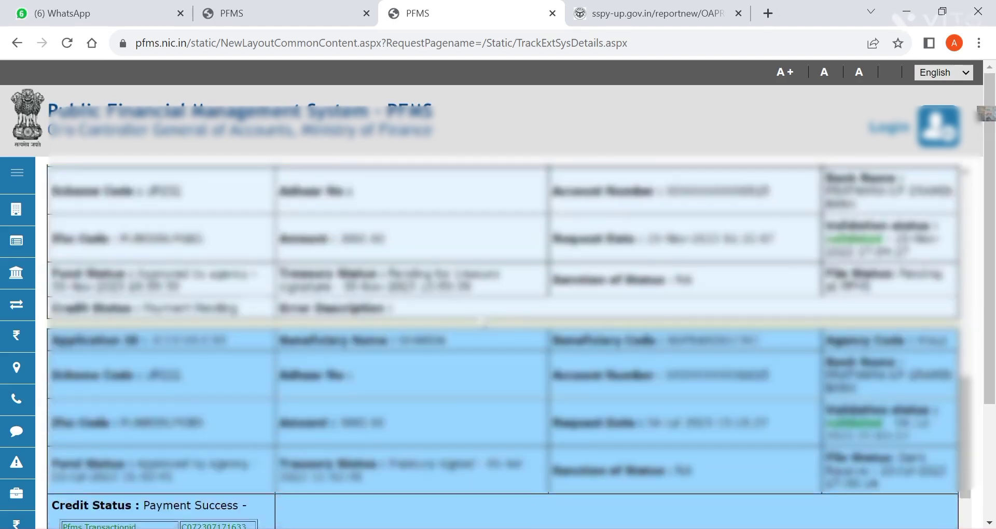
scroll(551, 338, down, 5)
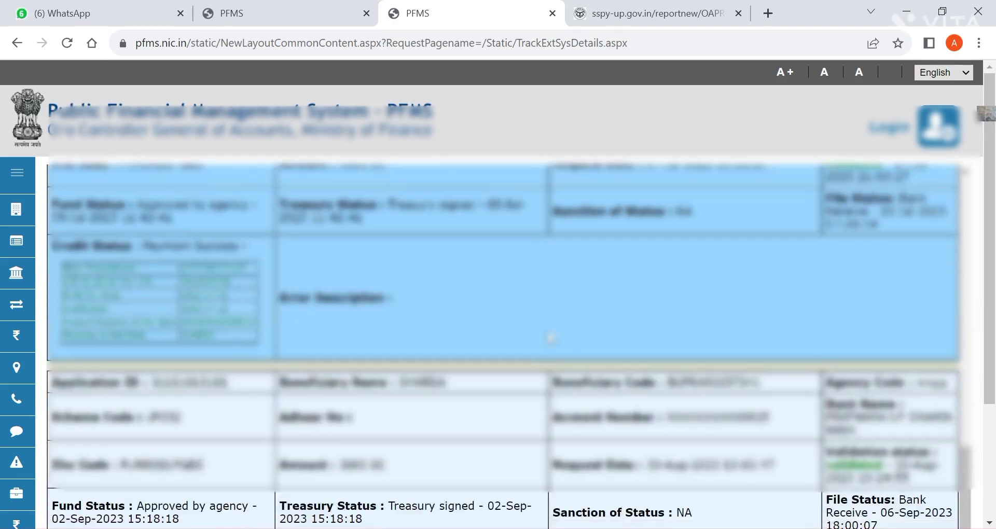
scroll(547, 337, down, 8)
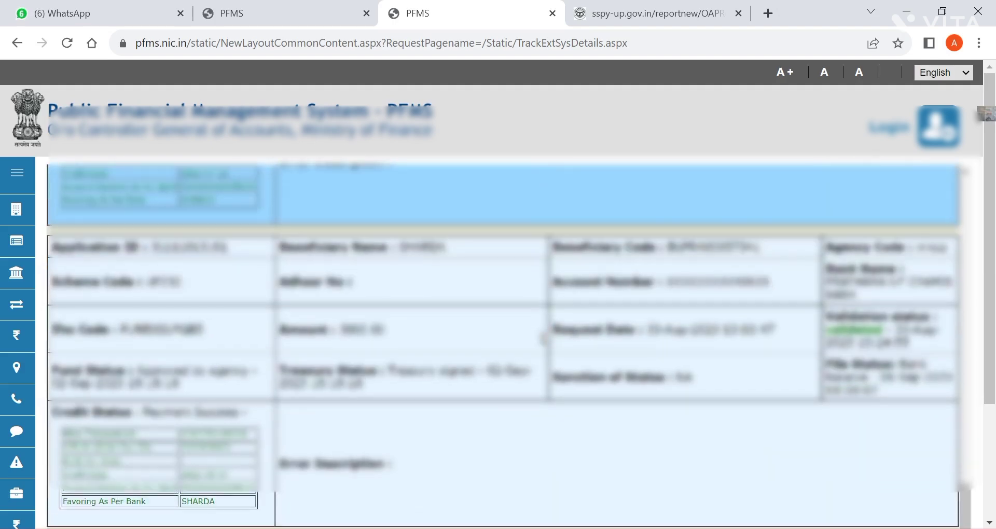
scroll(544, 340, down, 8)
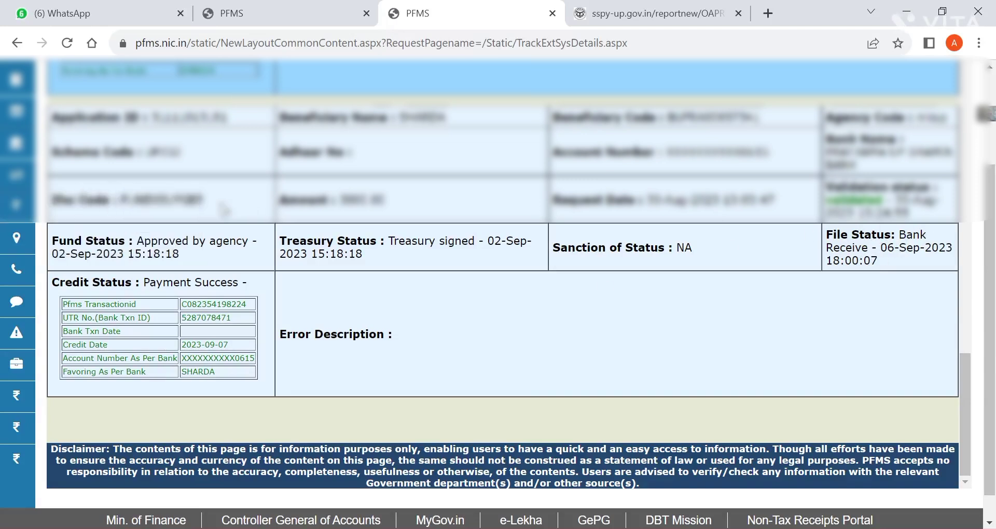
drag(182, 241, 249, 240)
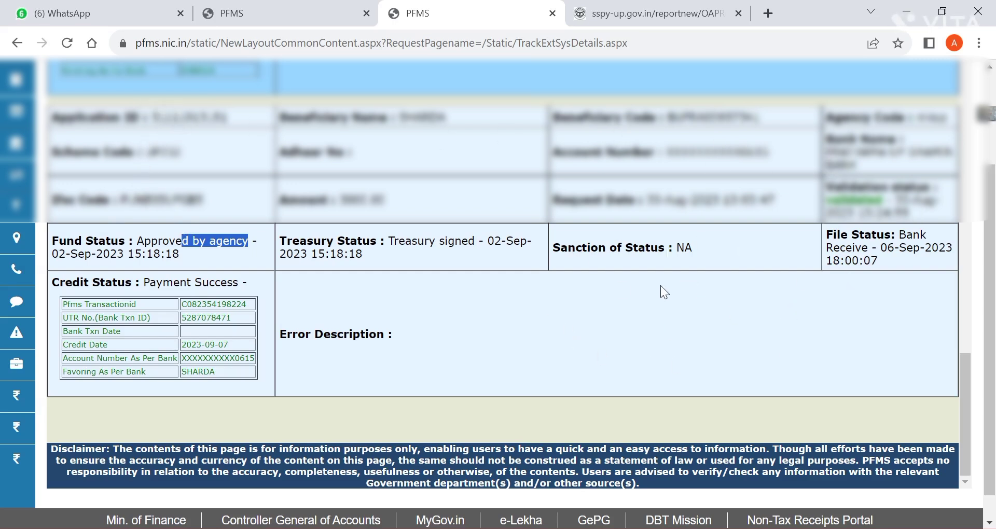
scroll(652, 336, up, 6)
scroll(652, 343, up, 10)
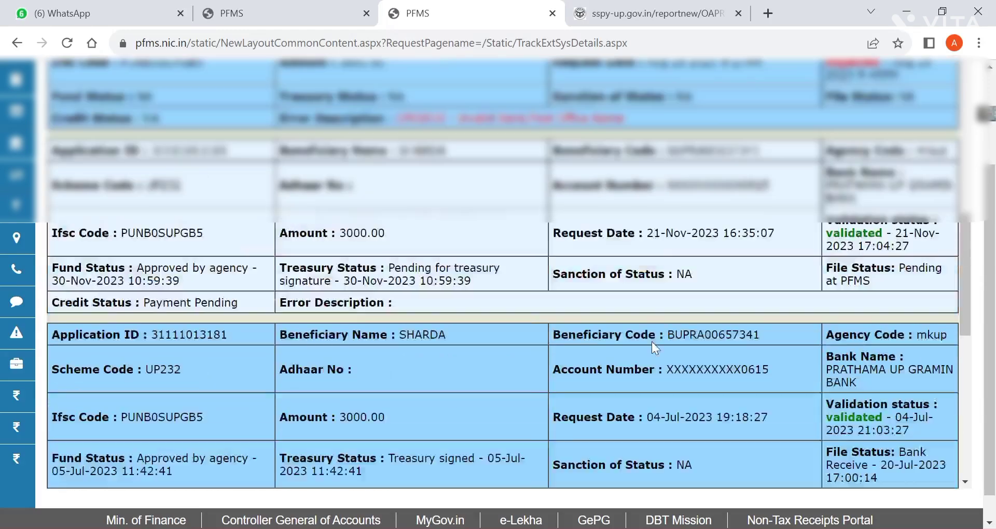
scroll(658, 356, down, 10)
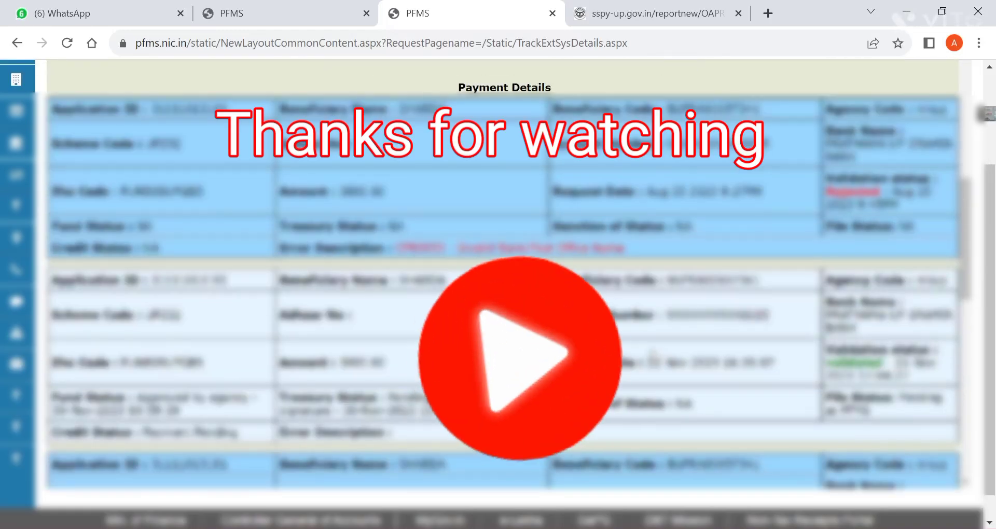
scroll(503, 275, down, 10)
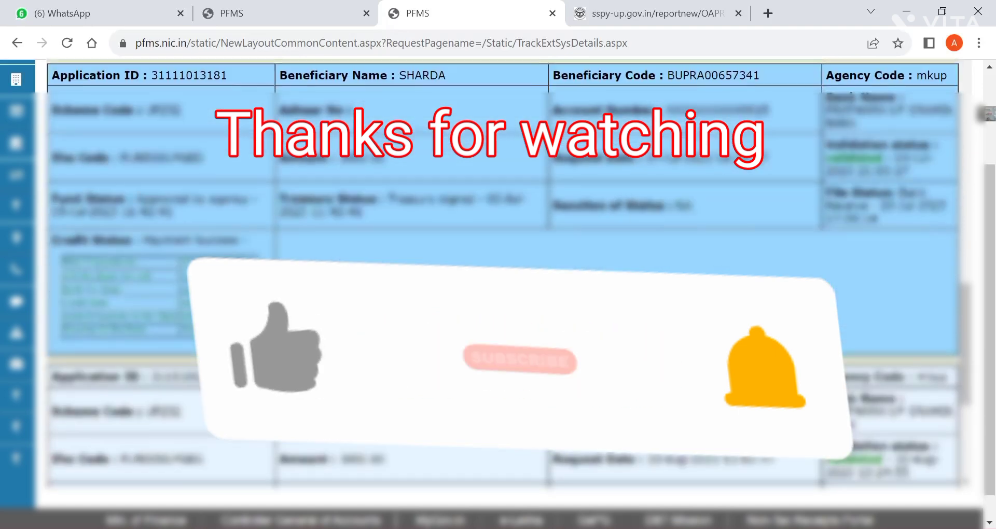
scroll(503, 275, up, 5)
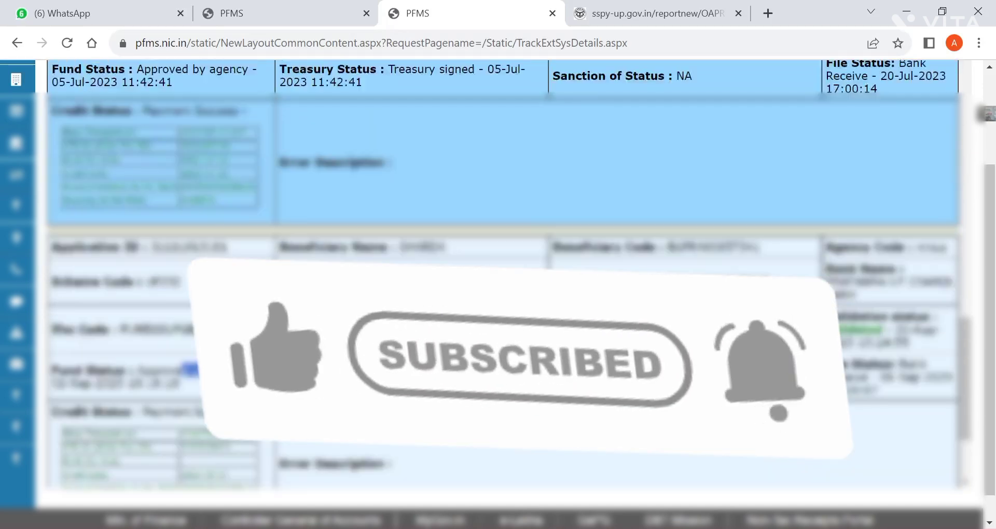
scroll(503, 275, down, 5)
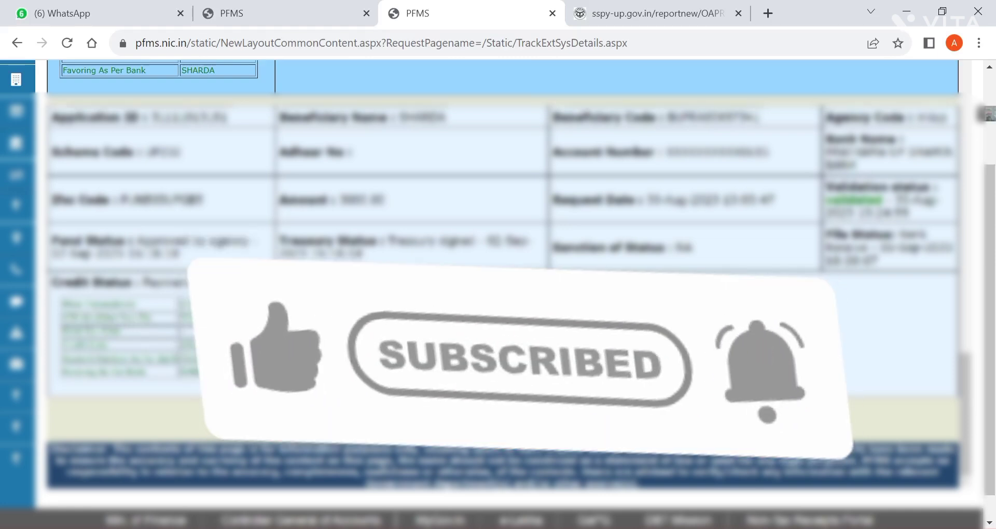
scroll(503, 275, up, 3)
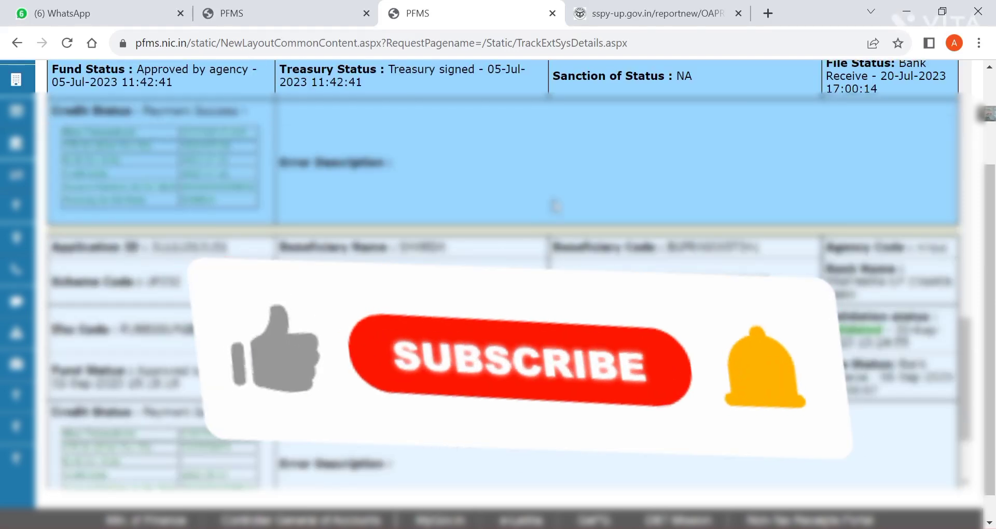
click(638, 13)
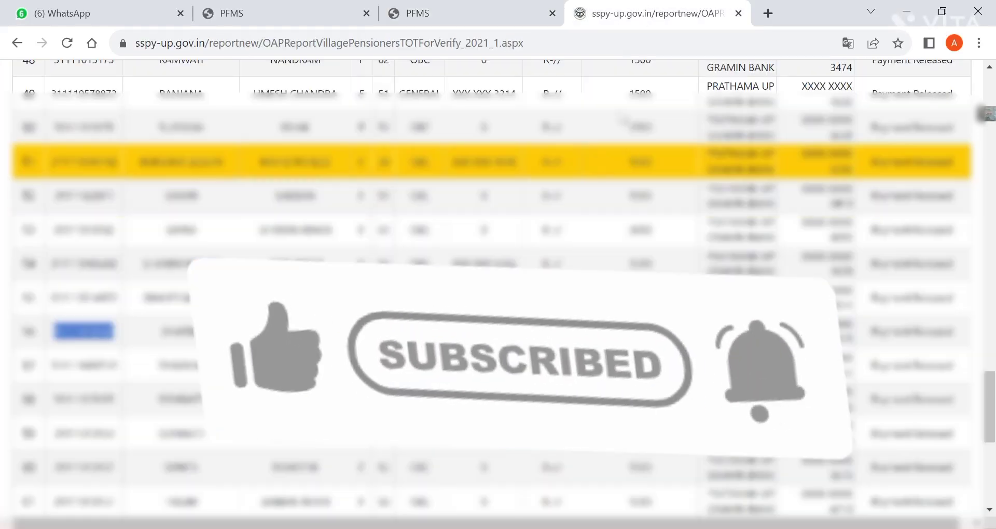
click(490, 13)
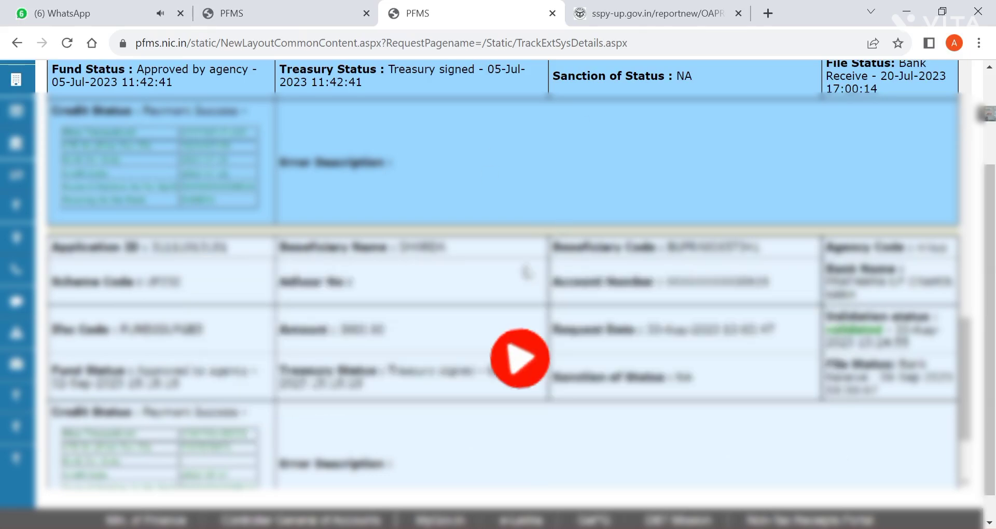